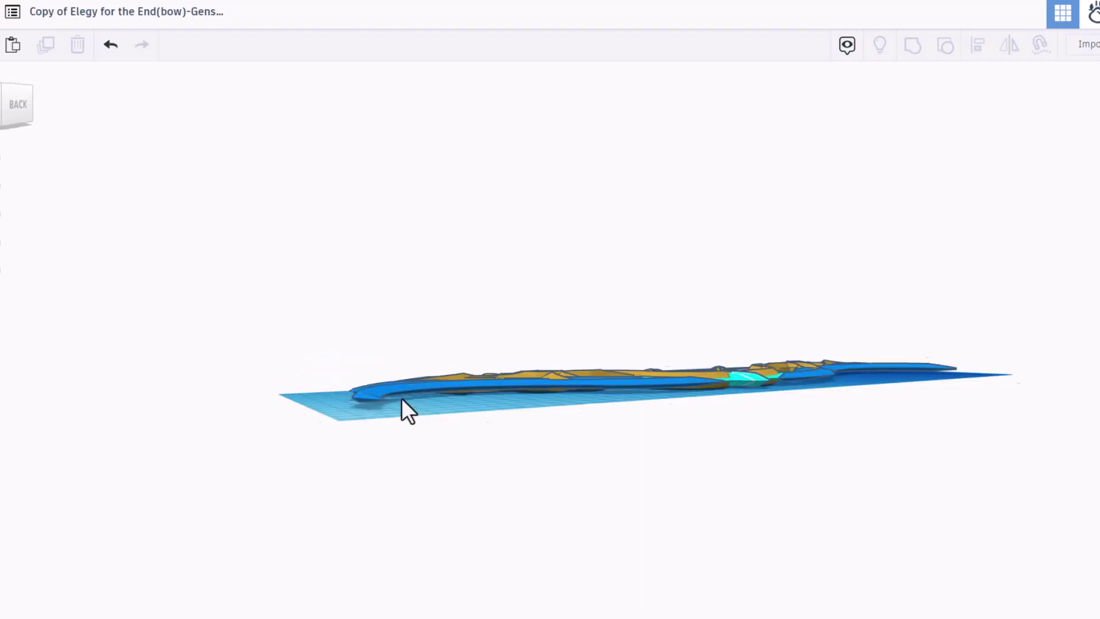
Examine the complete bow model from low side, oblique and overhead angles along its whole length
right_drag(402, 400, 676, 315)
scroll(566, 467, up, 2)
scroll(676, 315, up, 2)
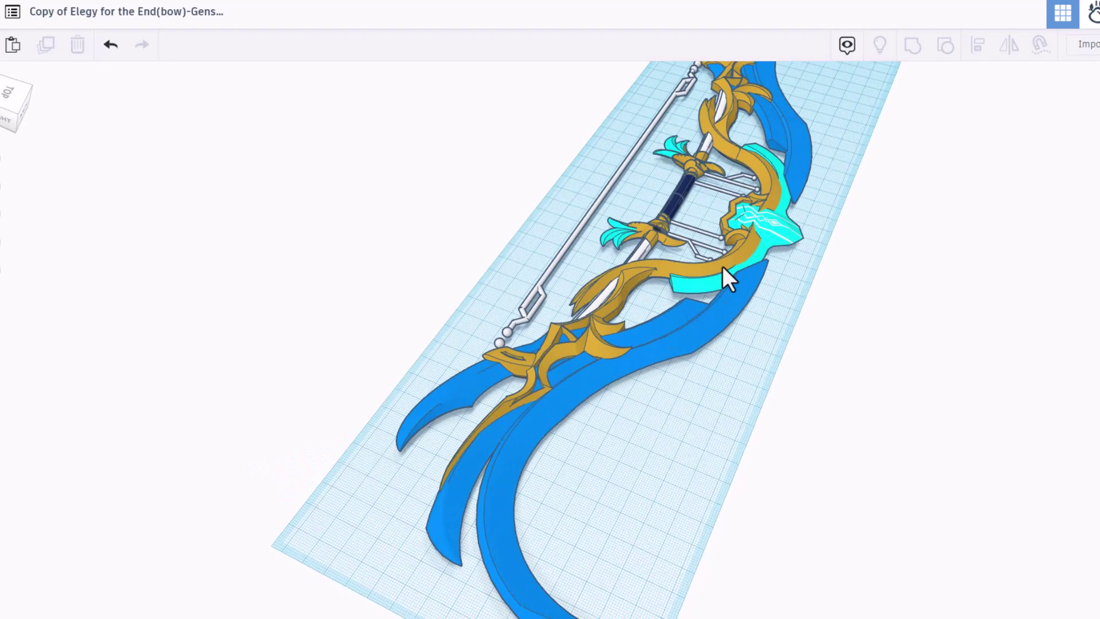
right_drag(723, 267, 723, 340)
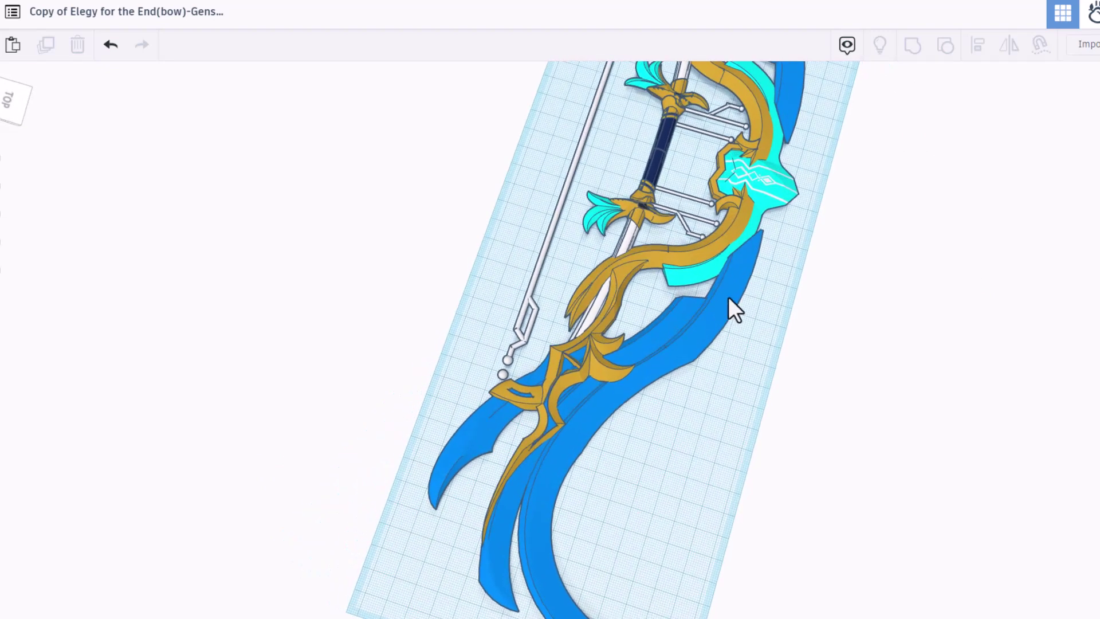
scroll(724, 294, down, 2)
scroll(695, 303, up, 2)
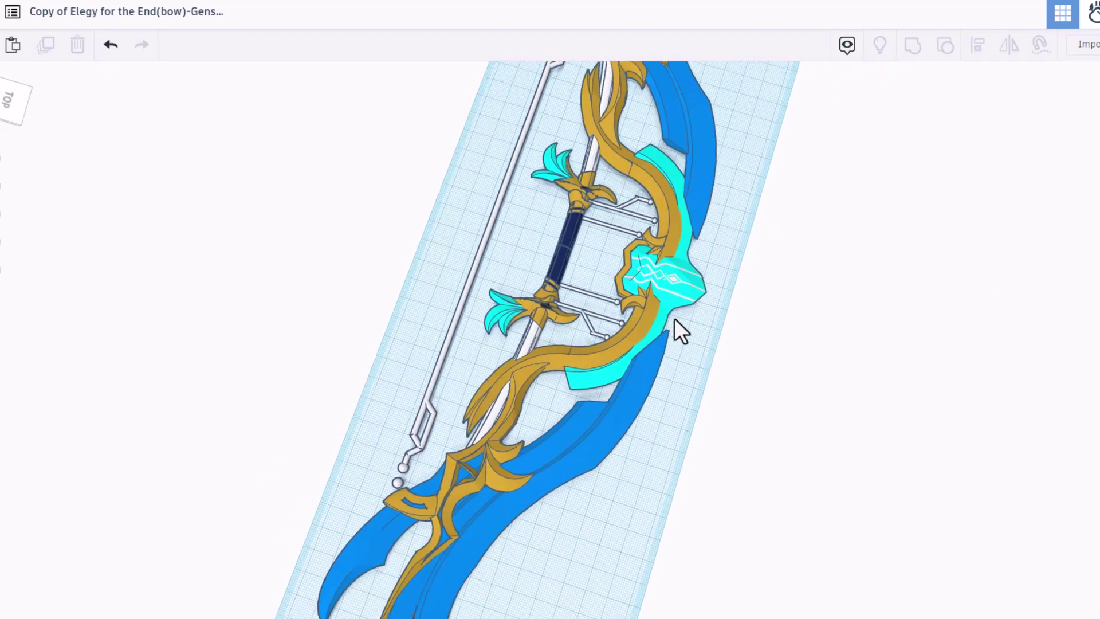
right_drag(675, 313, 614, 193)
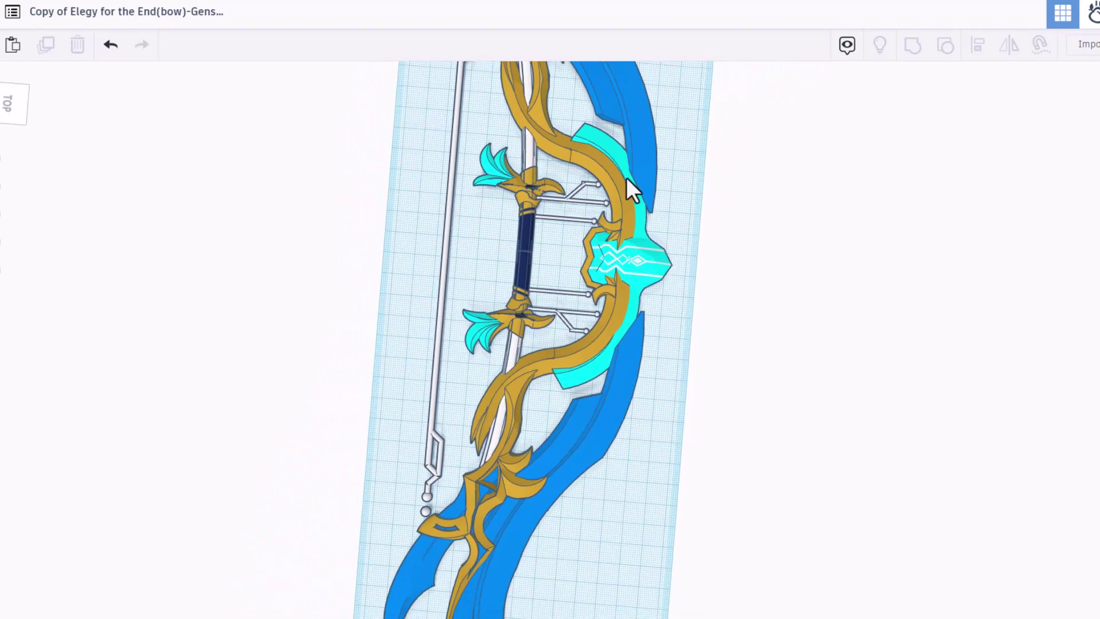
middle_drag(626, 177, 567, 421)
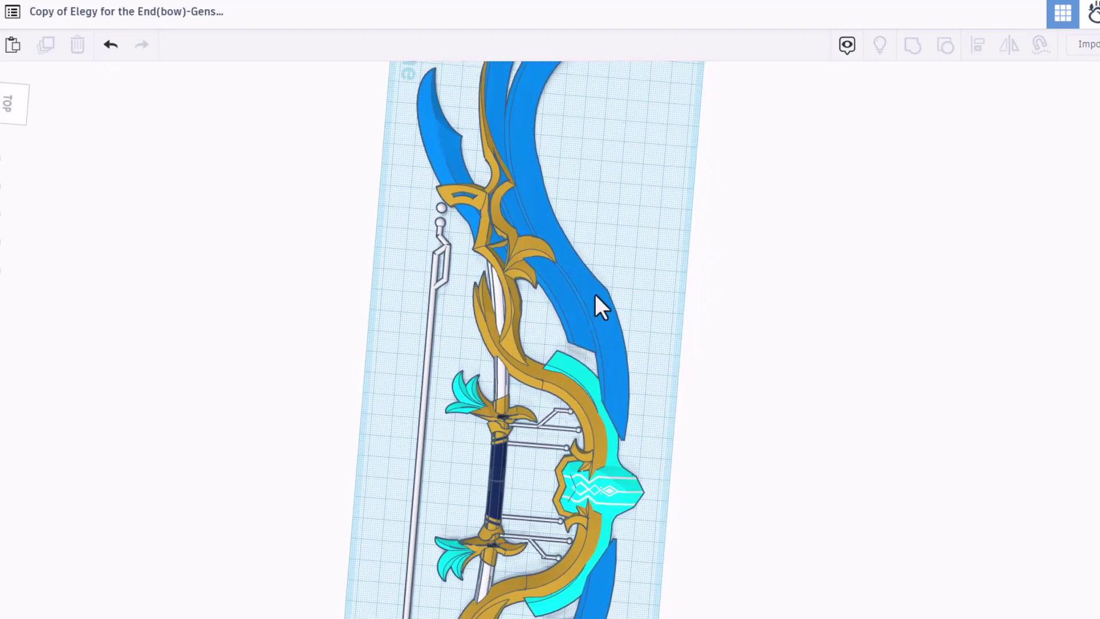
scroll(528, 363, down, 3)
right_drag(579, 388, 533, 498)
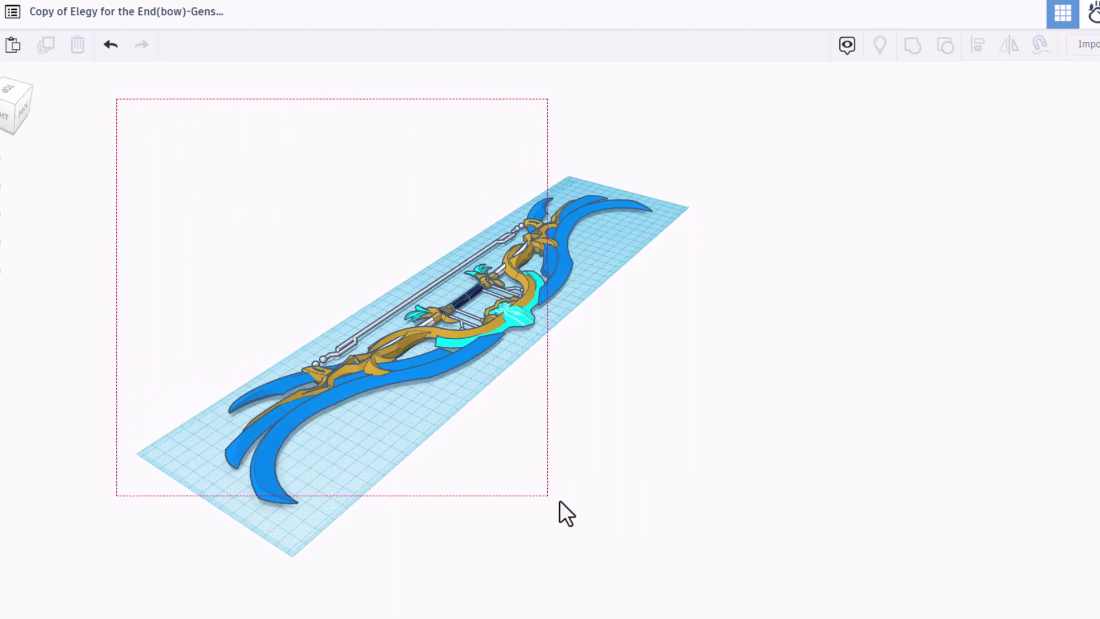
Duplicate the whole bow and place the copy on the empty area beside the workplane
drag(695, 562, 707, 571)
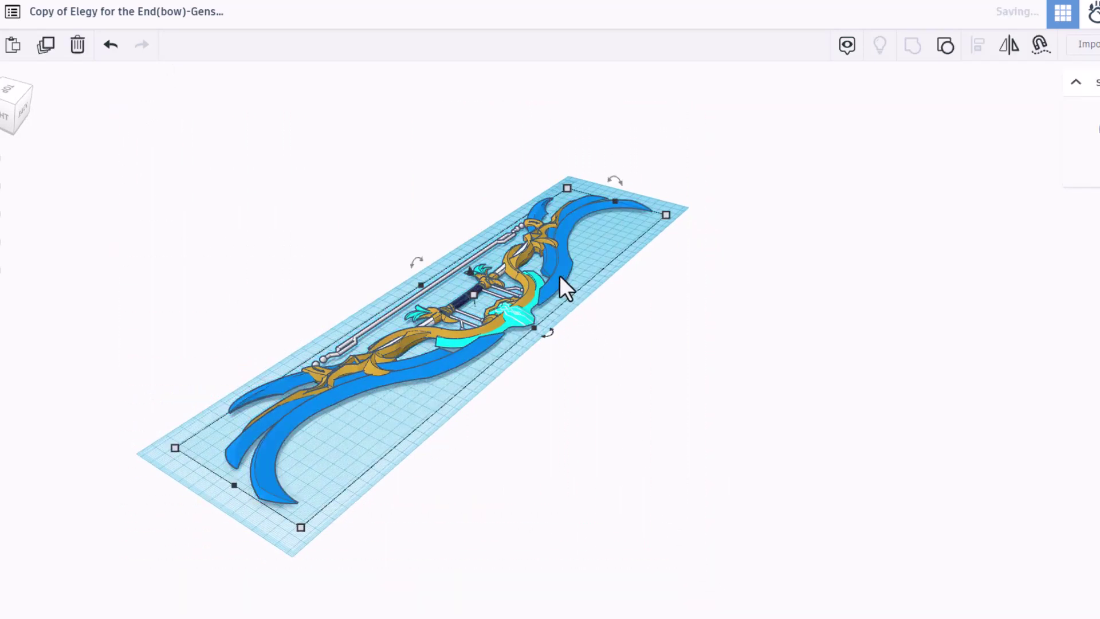
alt+drag(559, 275, 837, 302)
click(928, 328)
scroll(926, 289, up, 5)
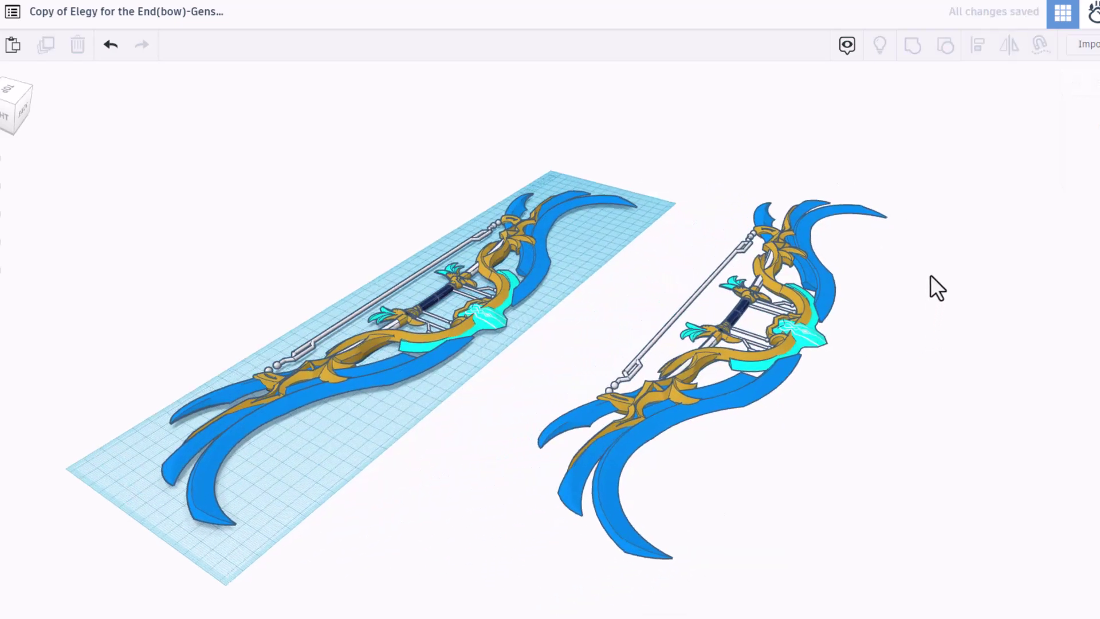
scroll(882, 269, up, 2)
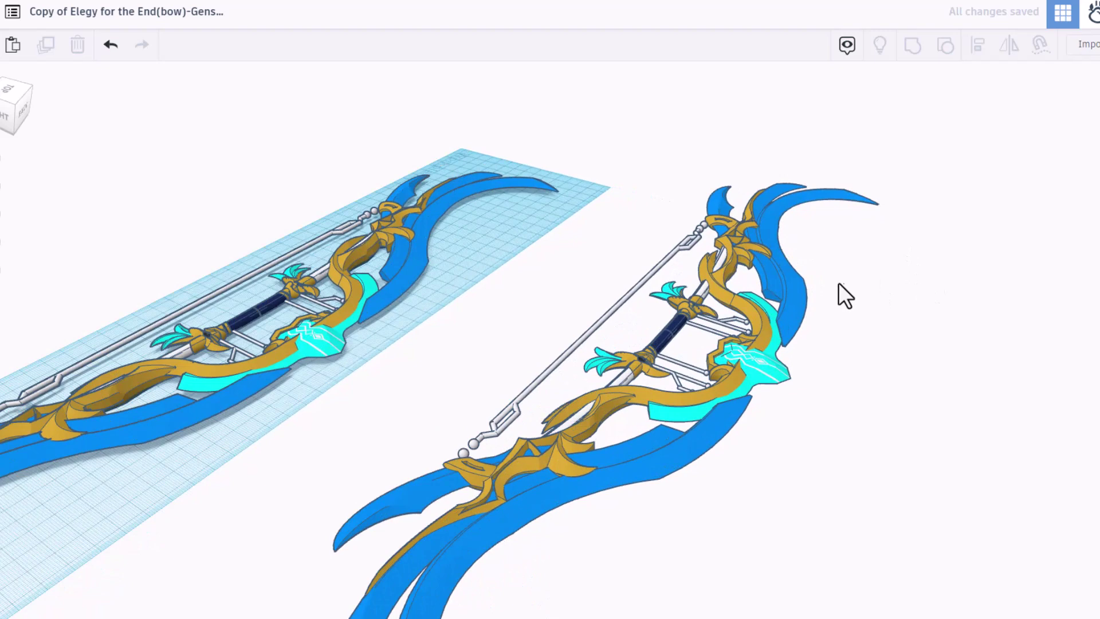
Ungroup the bow copy to expose the solid and hole shapes it is built from
click(782, 299)
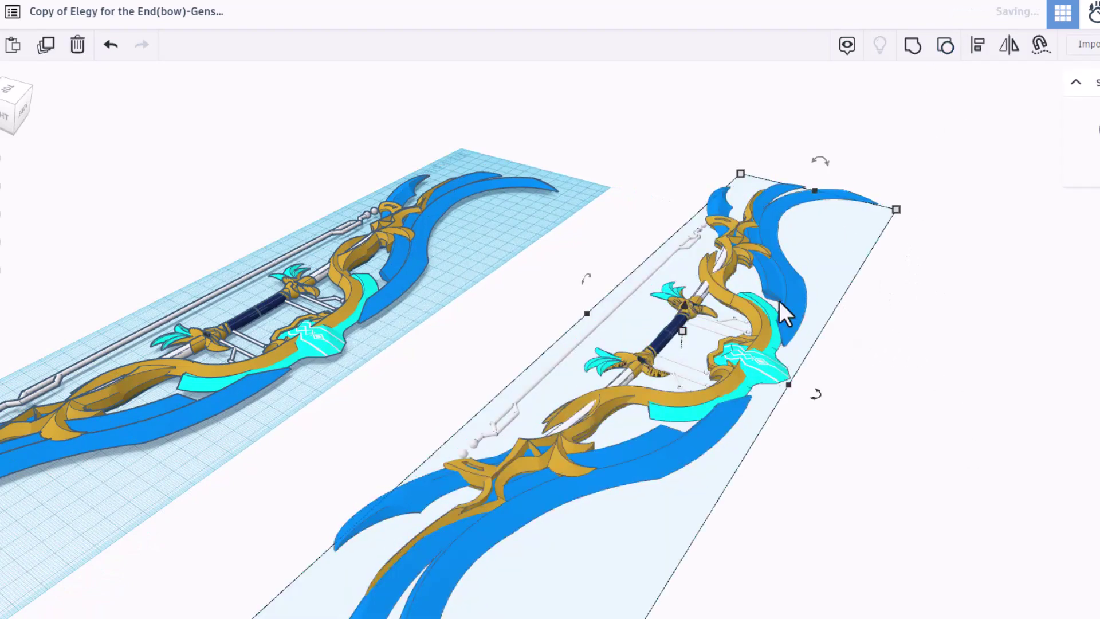
key(ctrl+shift+g)
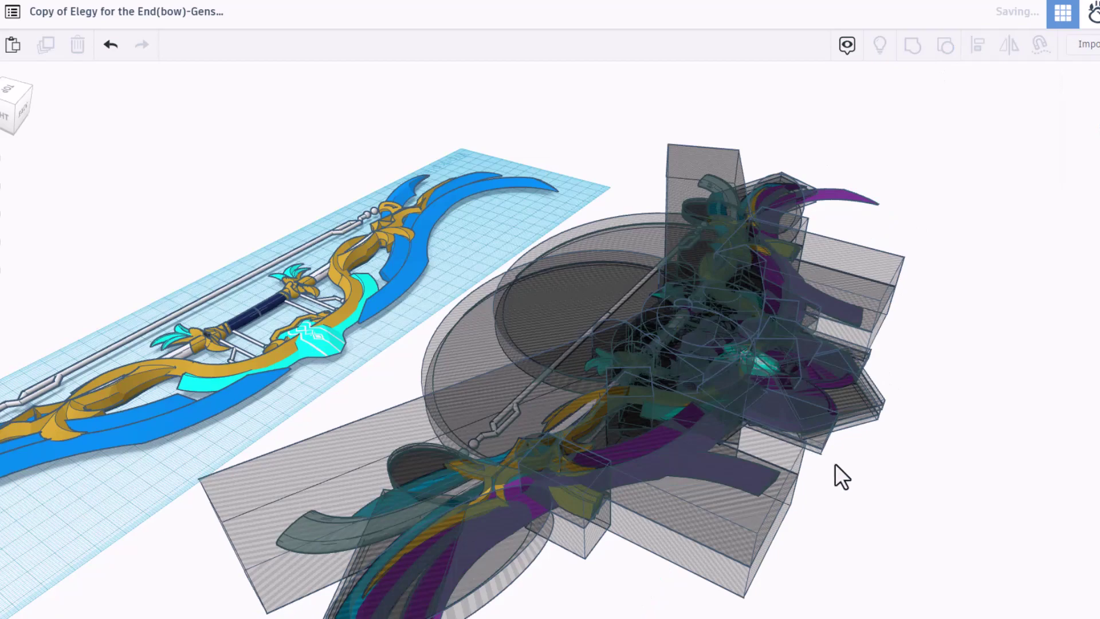
right_drag(867, 483, 764, 253)
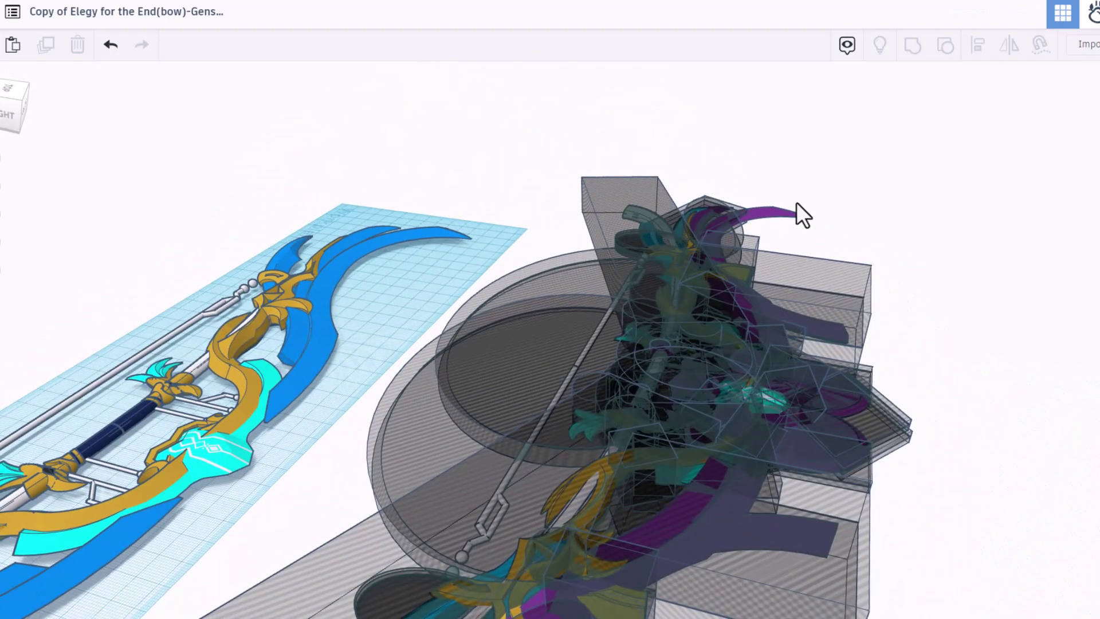
Ungroup the long curved blade at the far end of the bow copy and inspect its hole shapes from several angles
click(768, 216)
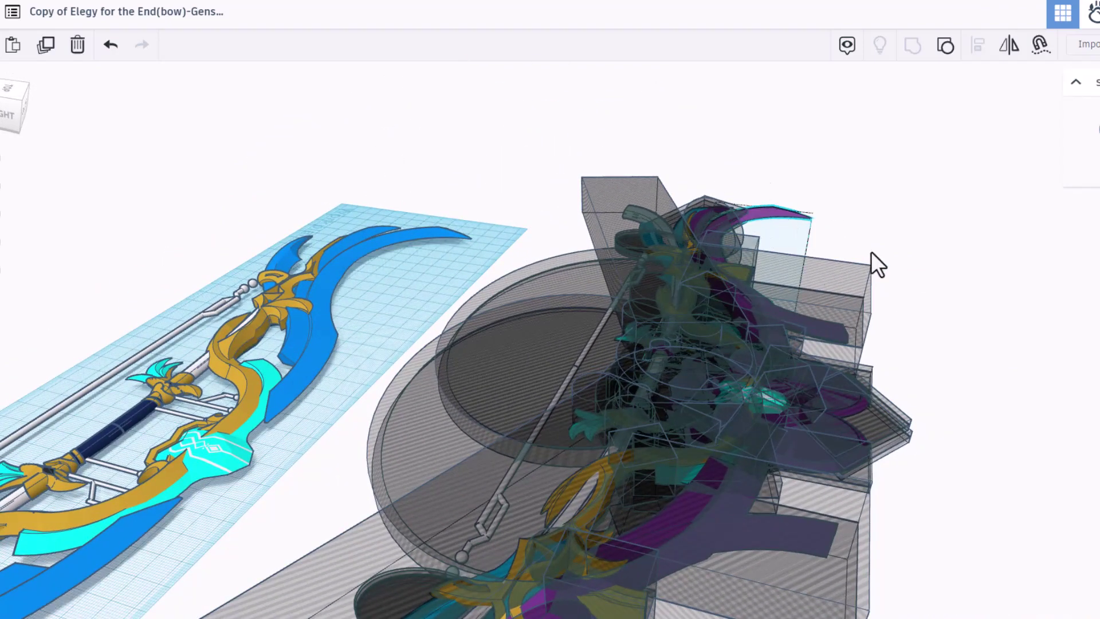
right_drag(871, 262, 807, 301)
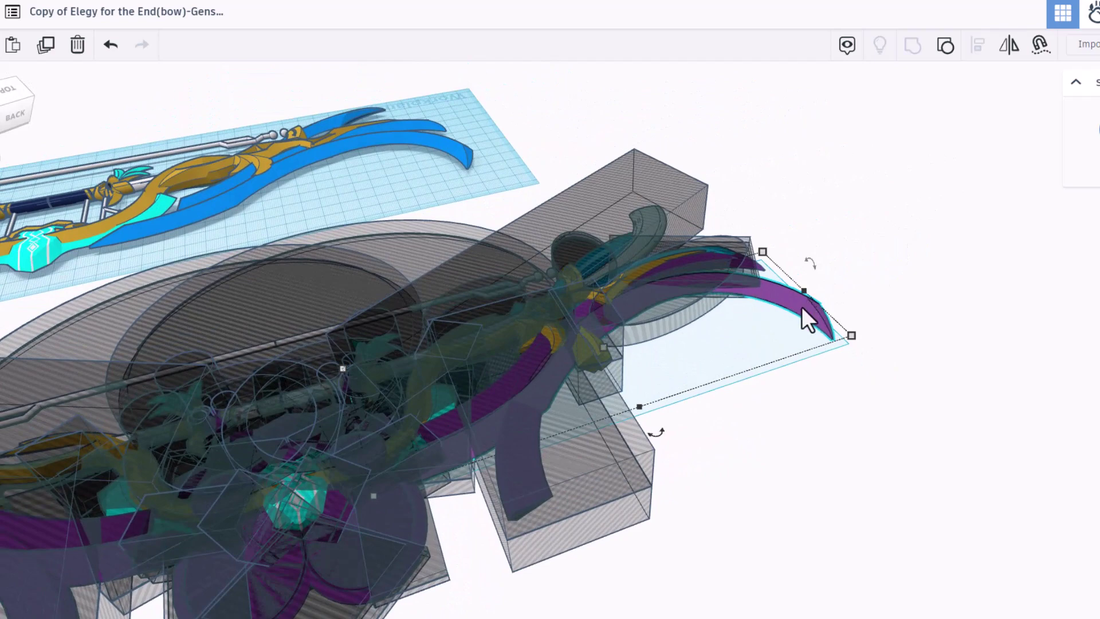
click(945, 46)
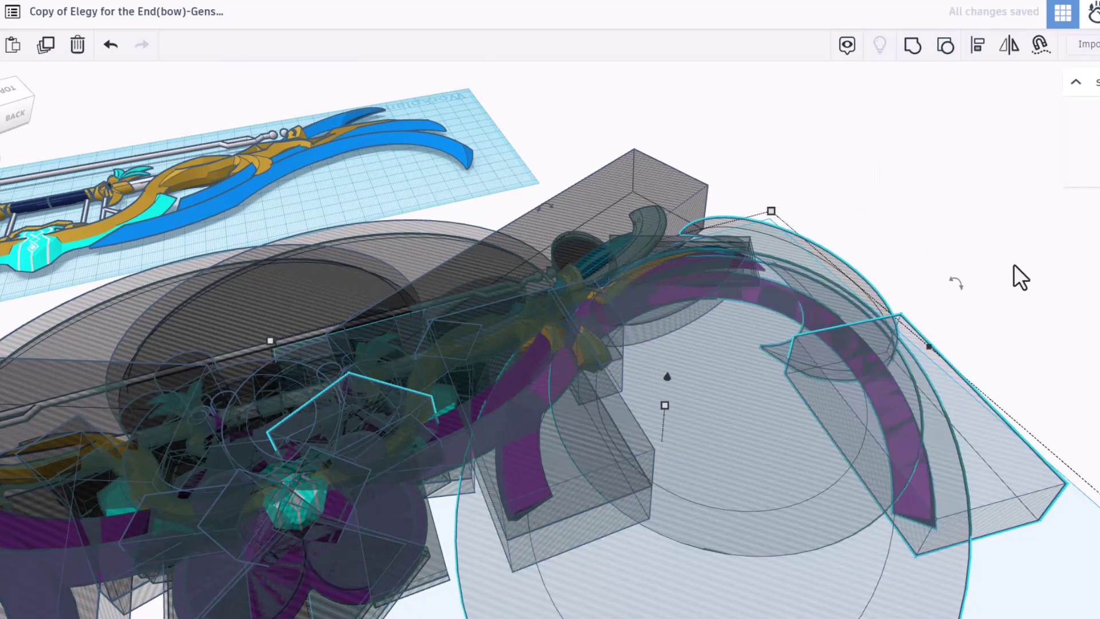
right_drag(1012, 263, 923, 190)
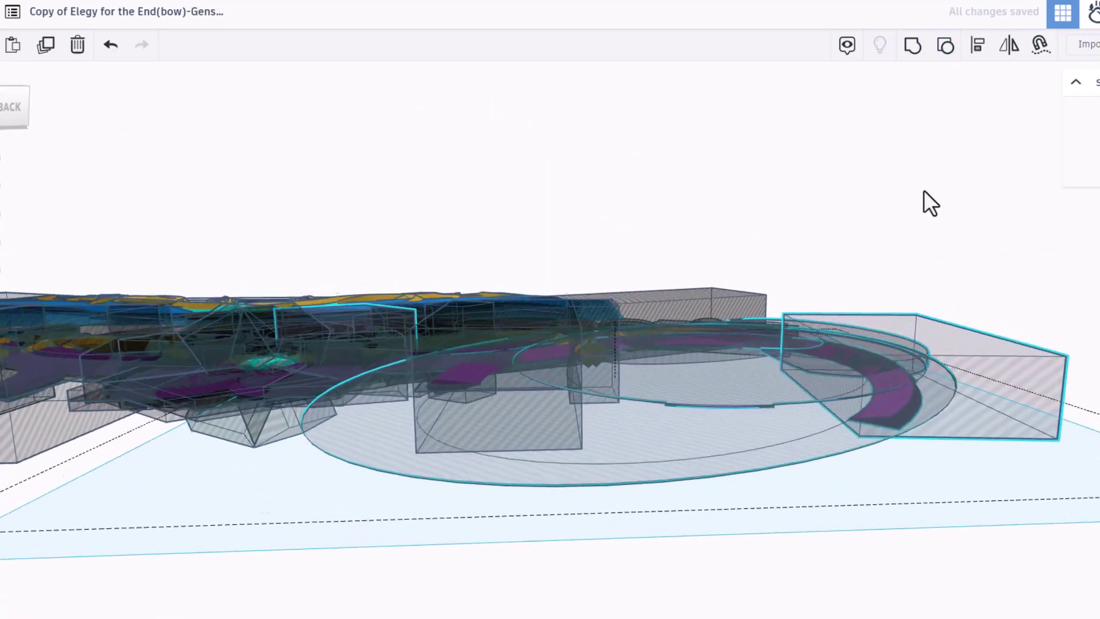
mouse_move(614, 361)
right_down()
mouse_move(675, 423)
mouse_move(741, 424)
mouse_move(729, 368)
mouse_move(761, 406)
right_up()
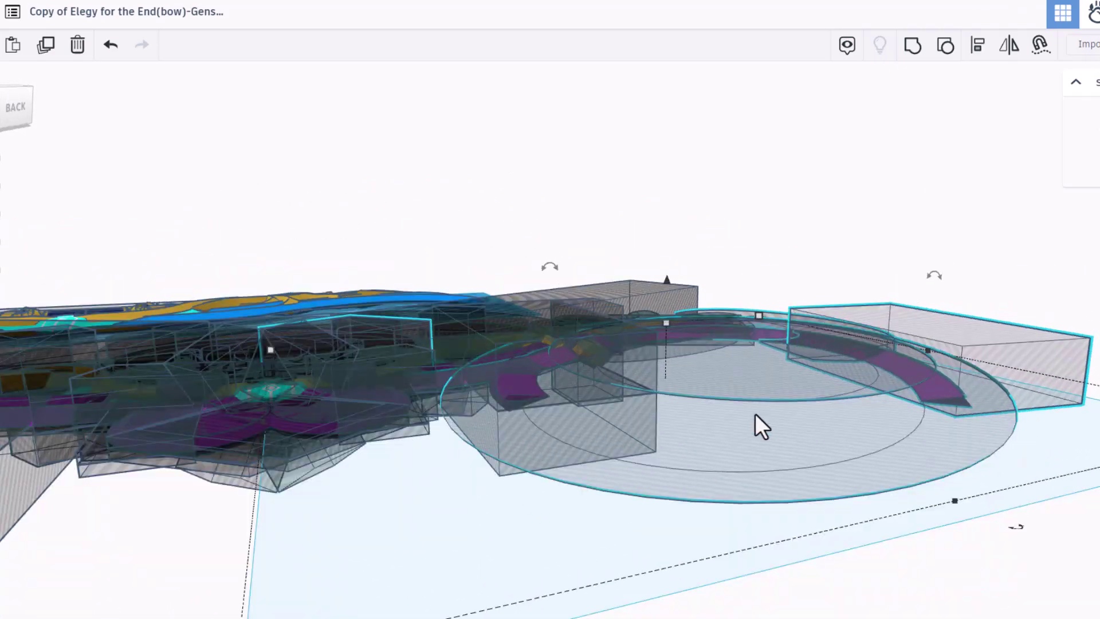
right_drag(858, 406, 789, 385)
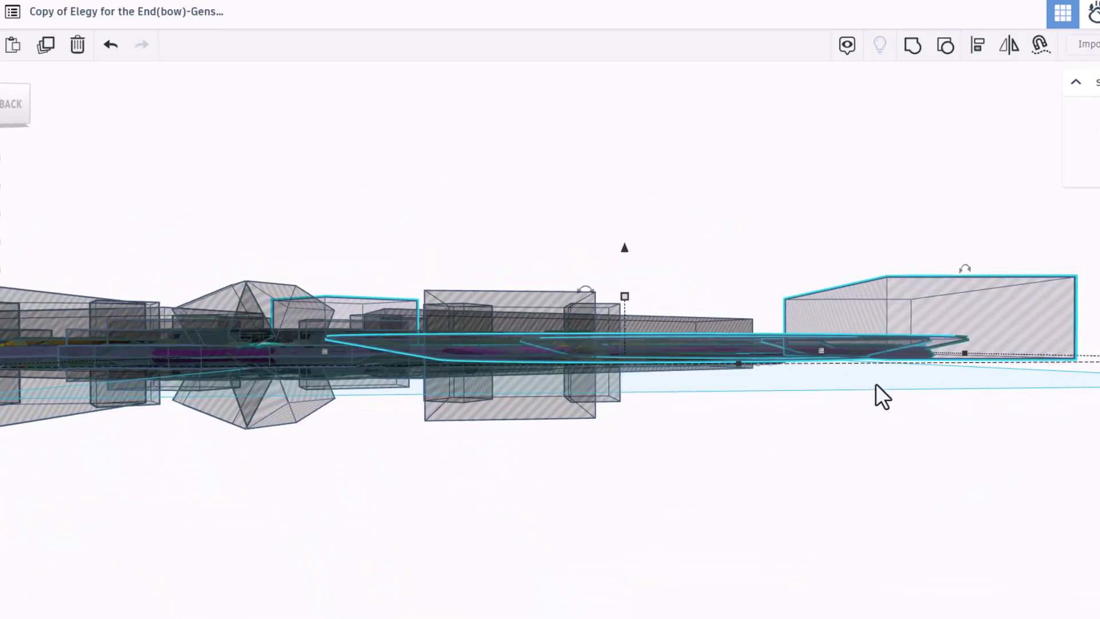
right_drag(874, 384, 770, 321)
right_drag(820, 356, 925, 140)
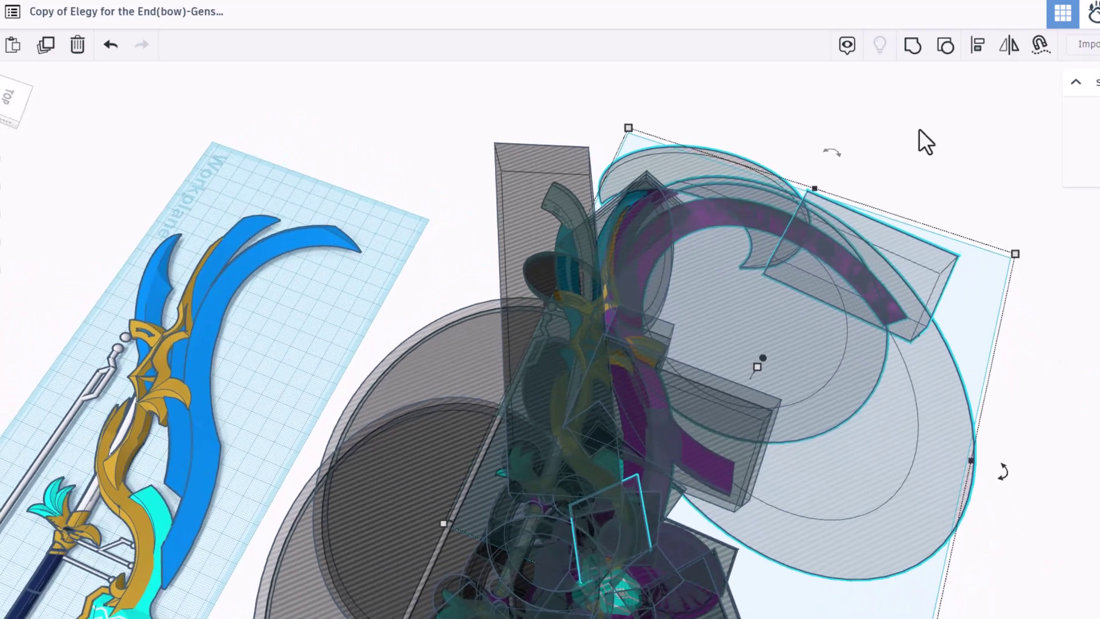
Undo the ungrouping of the curved blade and of the bow copy's component shapes
click(111, 46)
key(ctrl+y)
key(ctrl+z)
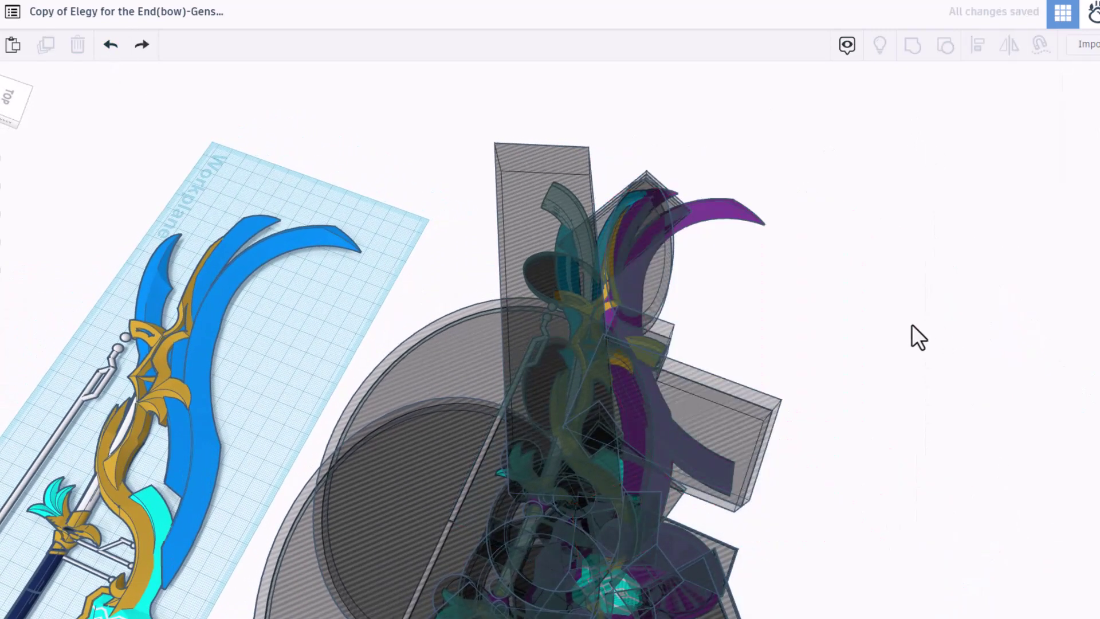
right_drag(916, 336, 756, 118)
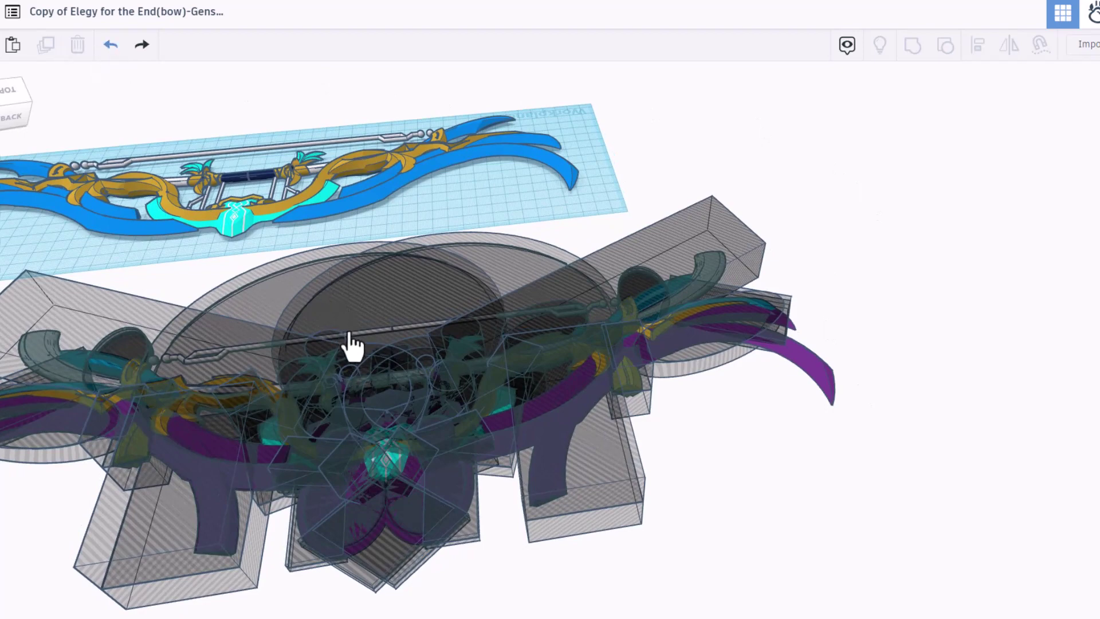
right_drag(537, 339, 481, 391)
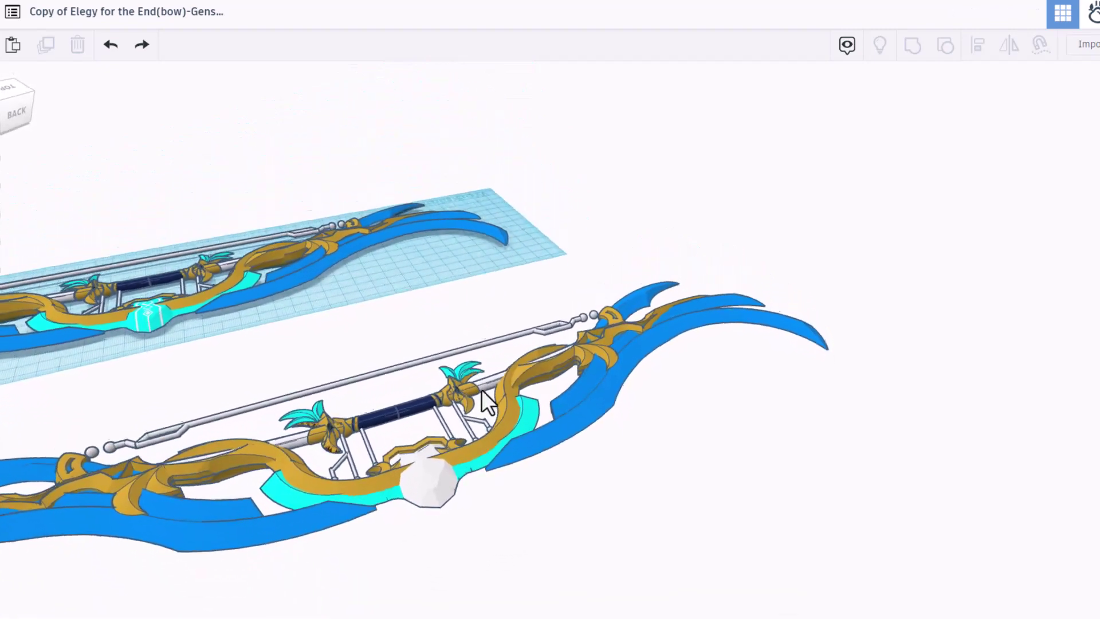
Select the entire bow copy beside the workplane and delete it
right_drag(641, 145, 518, 312)
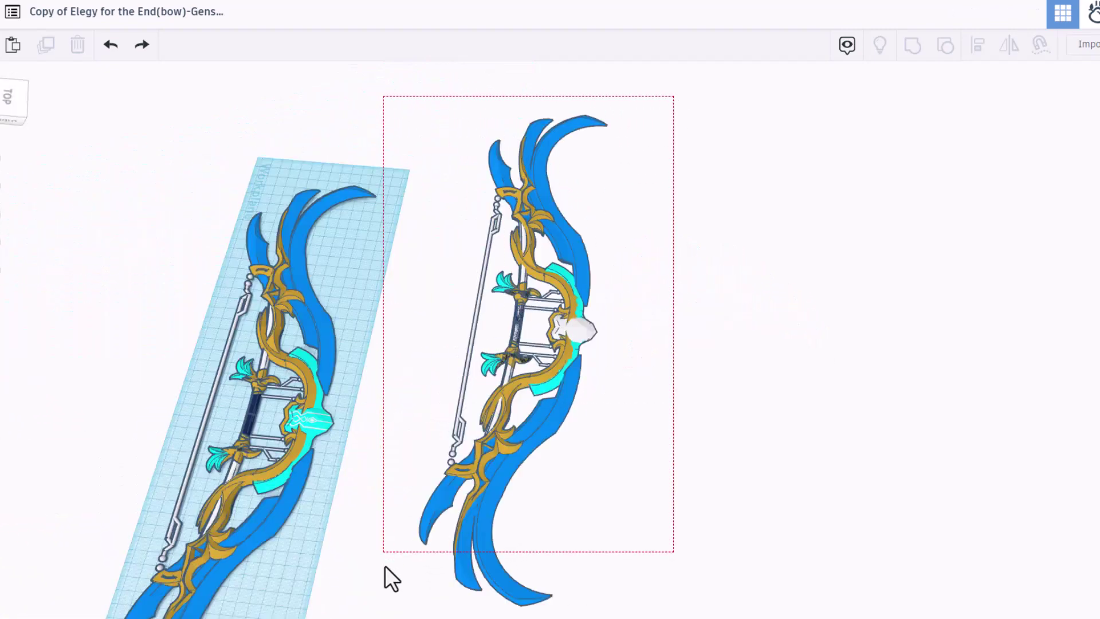
drag(403, 617, 401, 616)
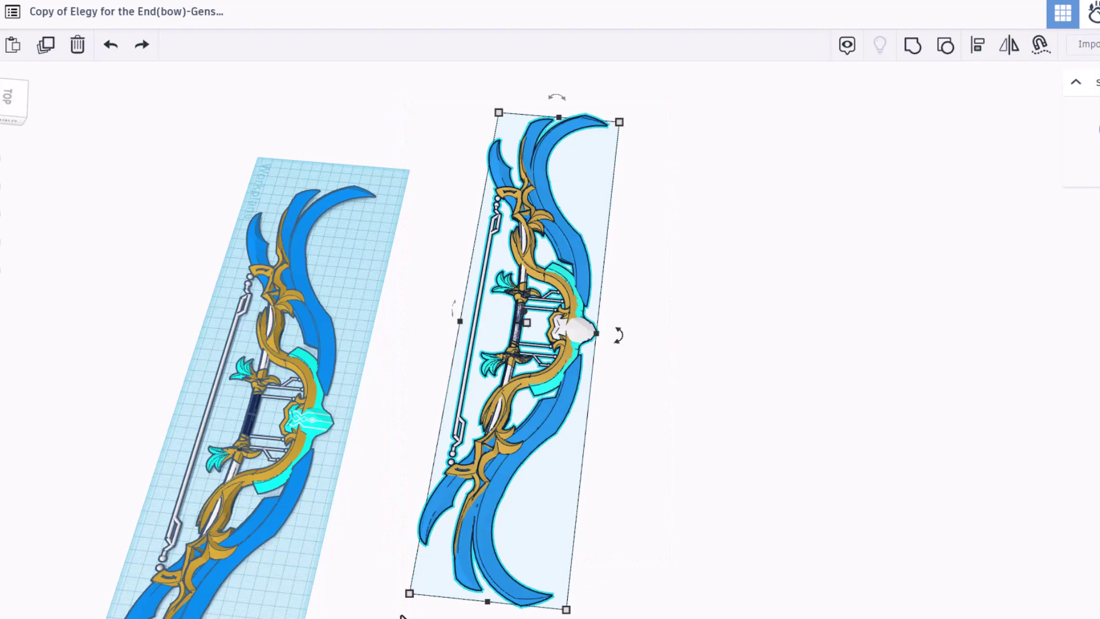
key(Delete)
right_drag(343, 609, 477, 298)
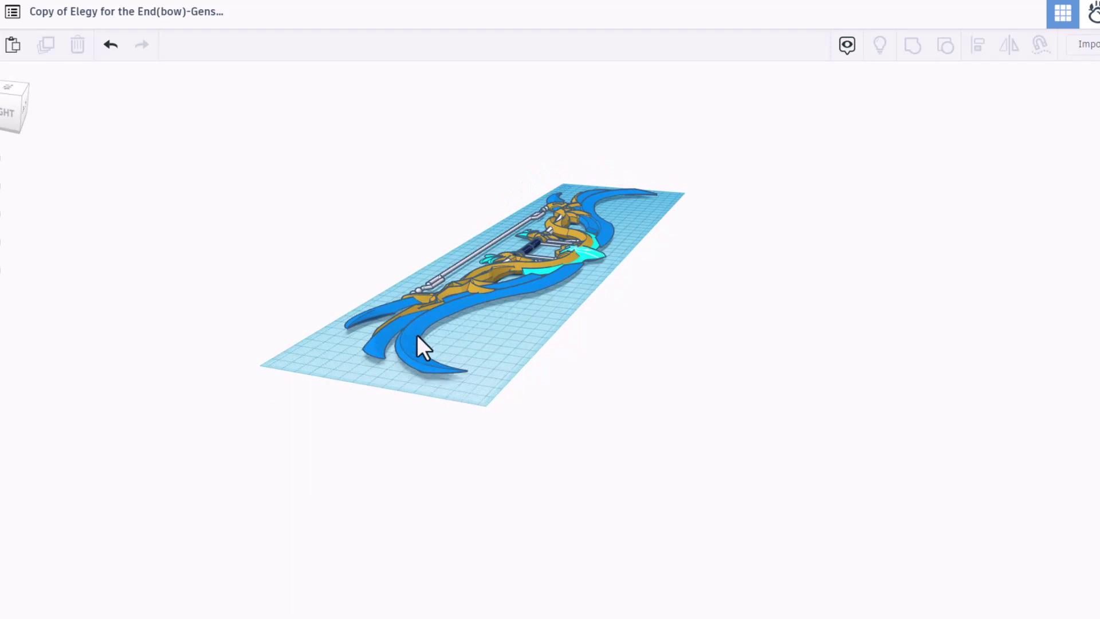
right_drag(417, 336, 513, 384)
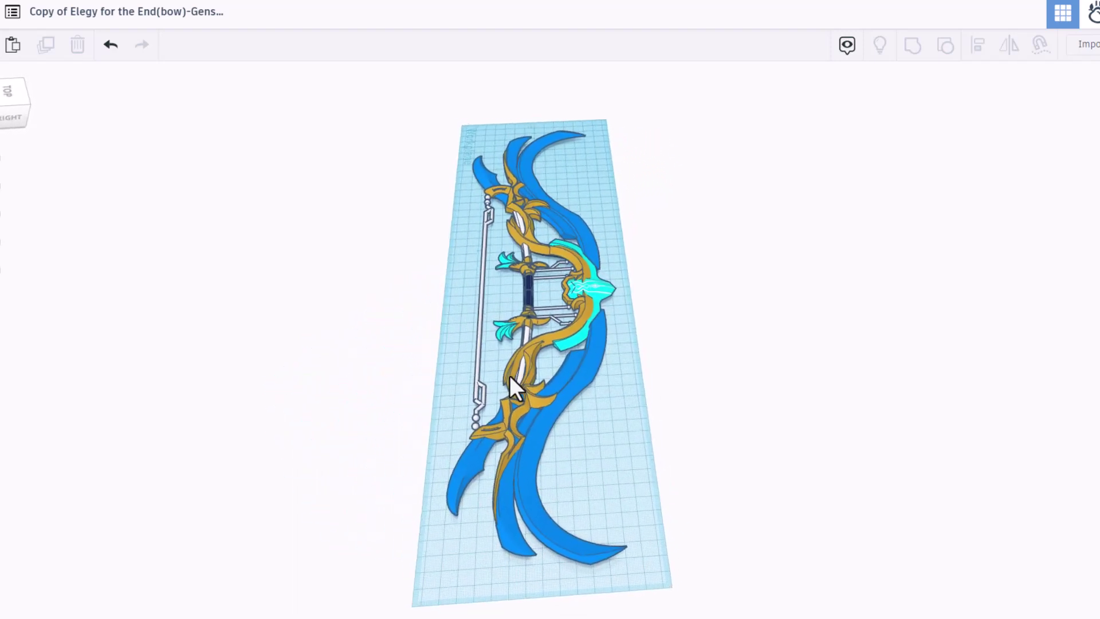
right_drag(508, 376, 622, 381)
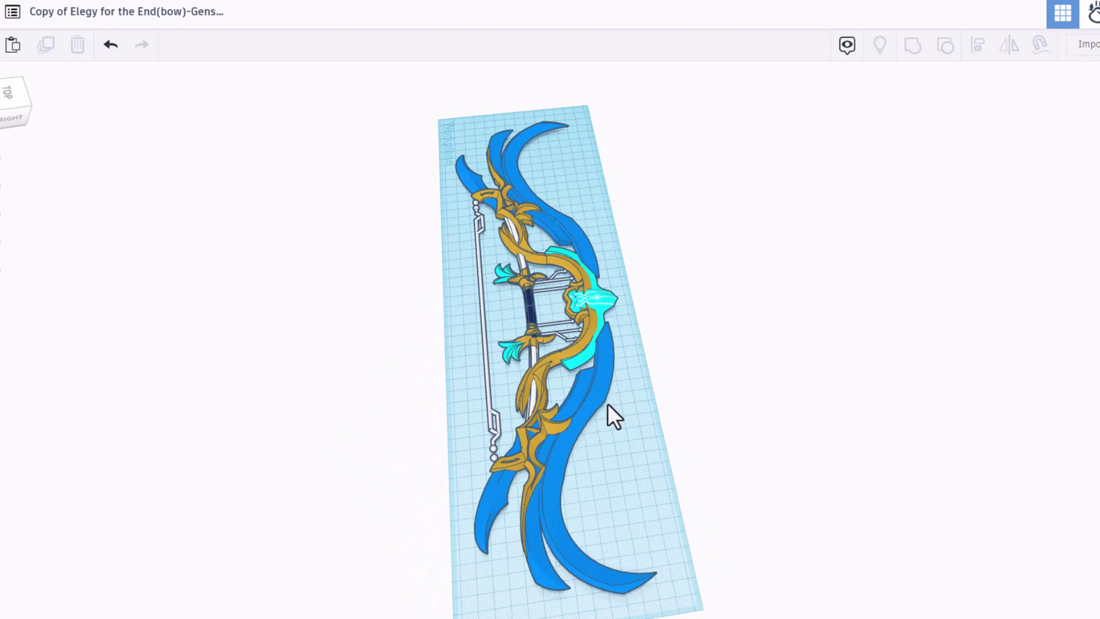
right_drag(653, 347, 457, 361)
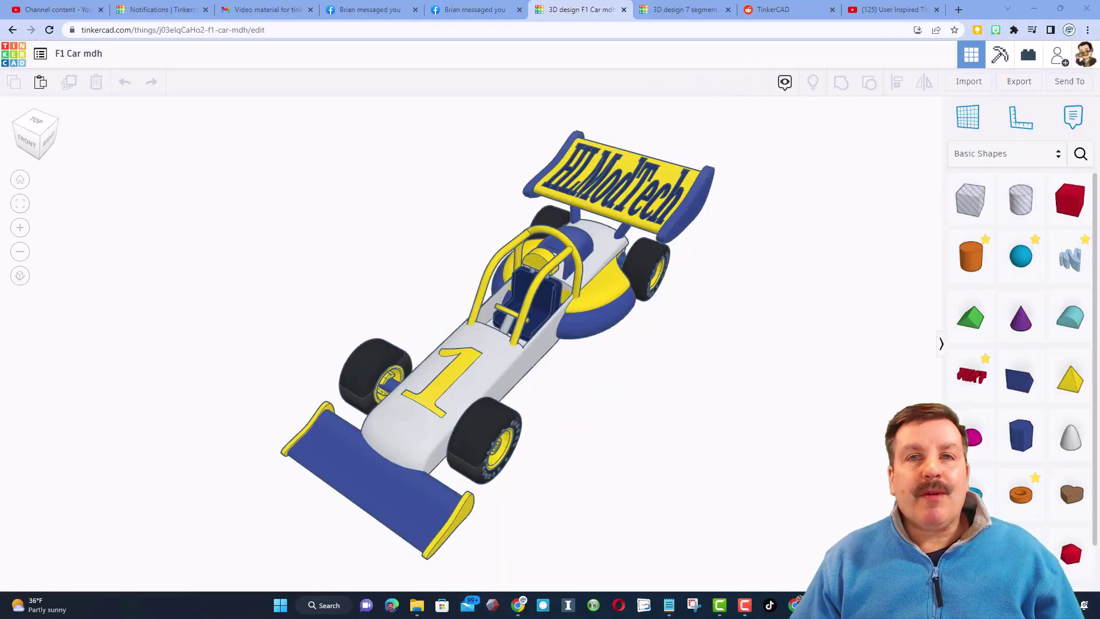
Generate a new collaboration link for the F1 Car mdh design, copy it and close the sharing dialog
mouse_move(680, 476)
right_down()
mouse_move(658, 456)
mouse_move(668, 462)
right_up()
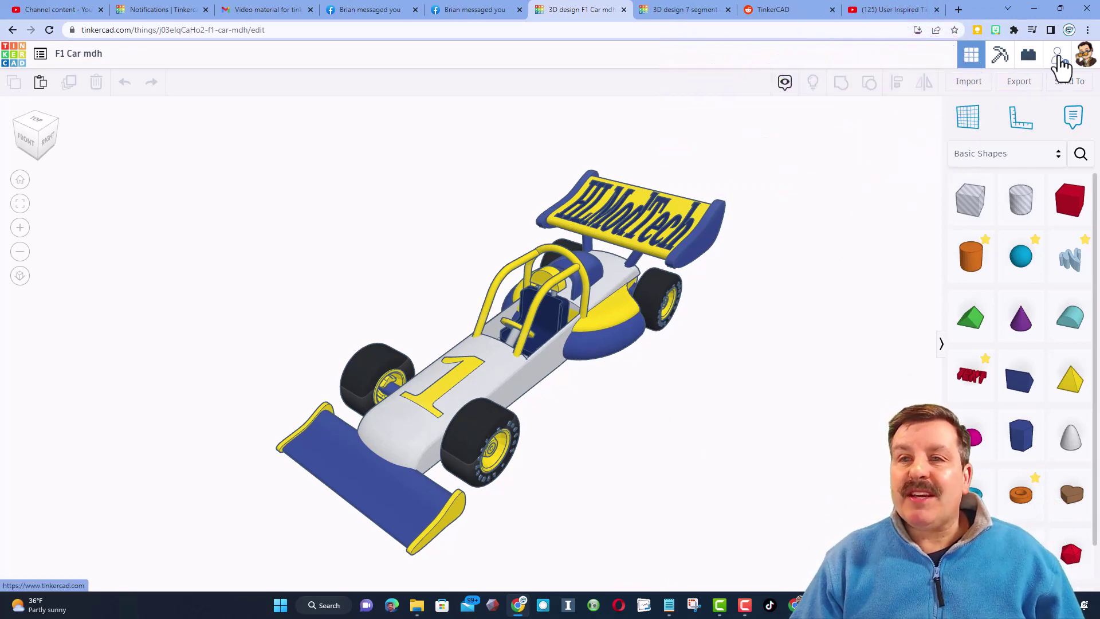
click(1058, 57)
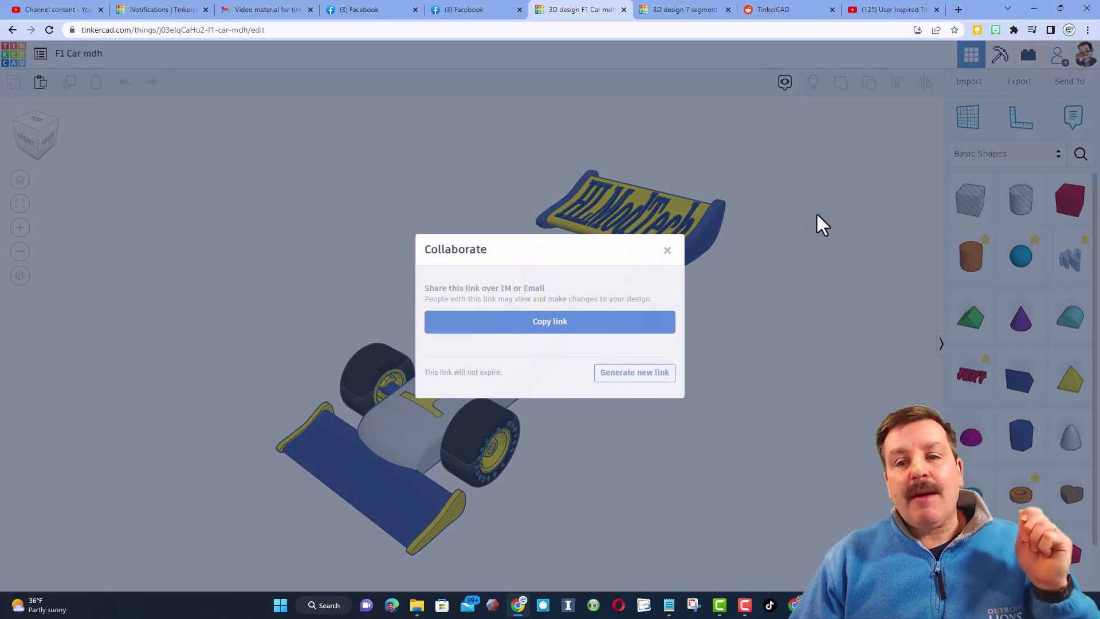
click(602, 381)
click(572, 324)
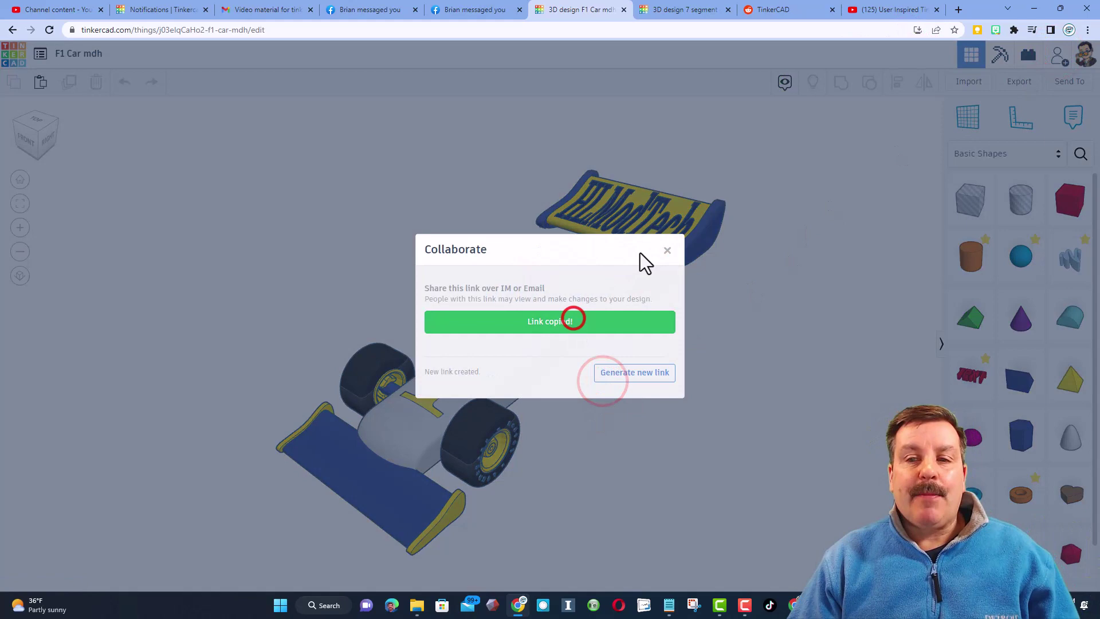
click(668, 252)
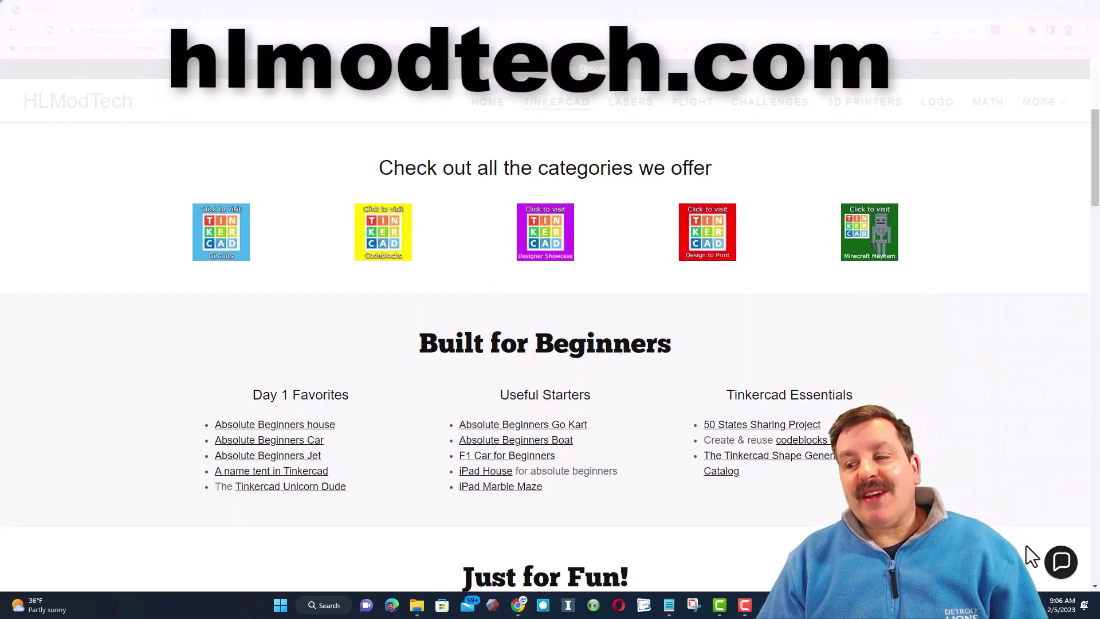
Check the contact chat and the Tinkercad Community Discord invite on the HLModTech Tinkercad page
click(1059, 570)
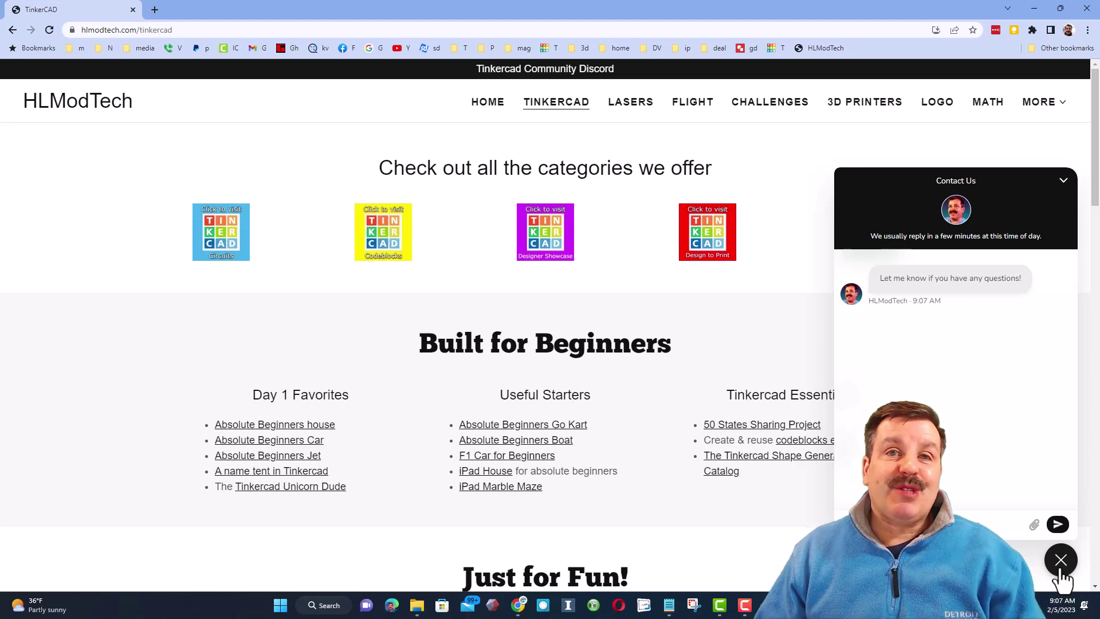
click(1061, 560)
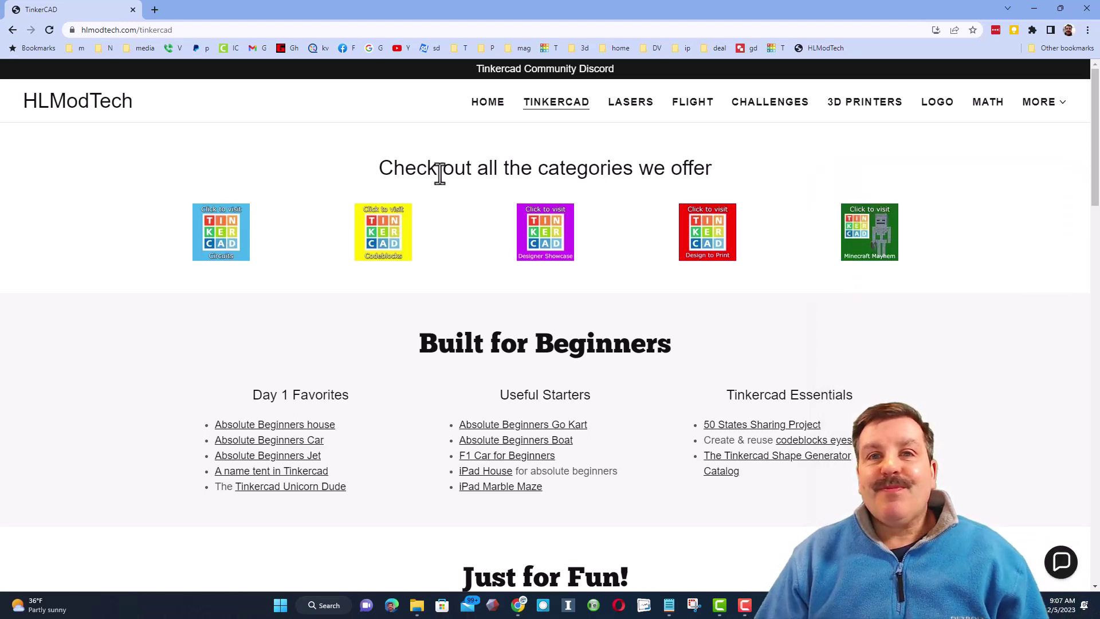
click(548, 70)
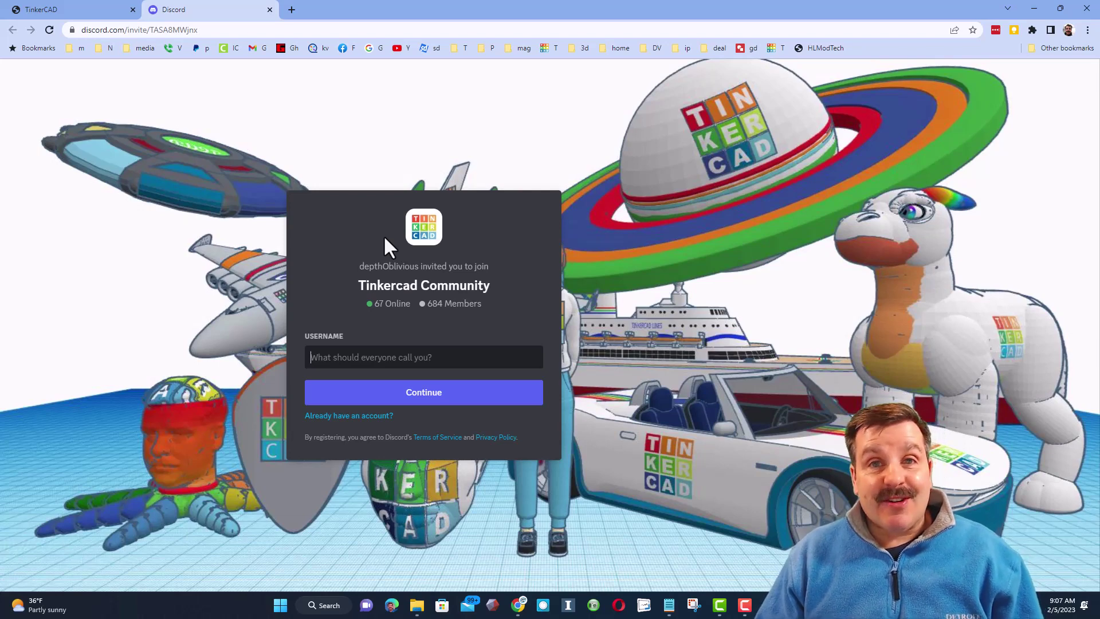
key(ctrl+shift+Tab)
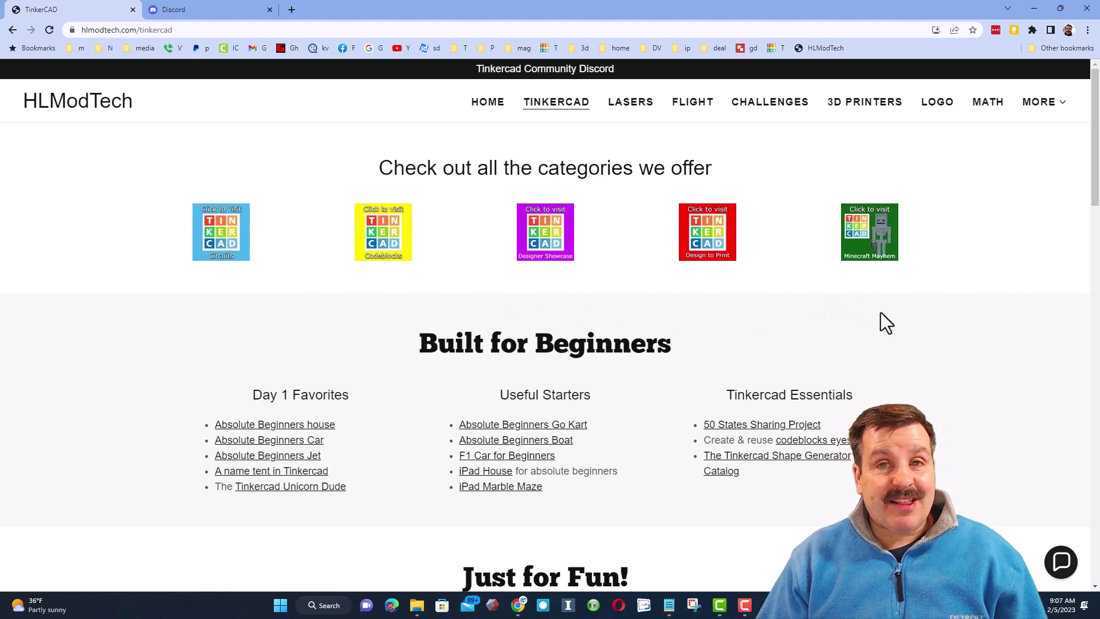
scroll(438, 487, down, 1)
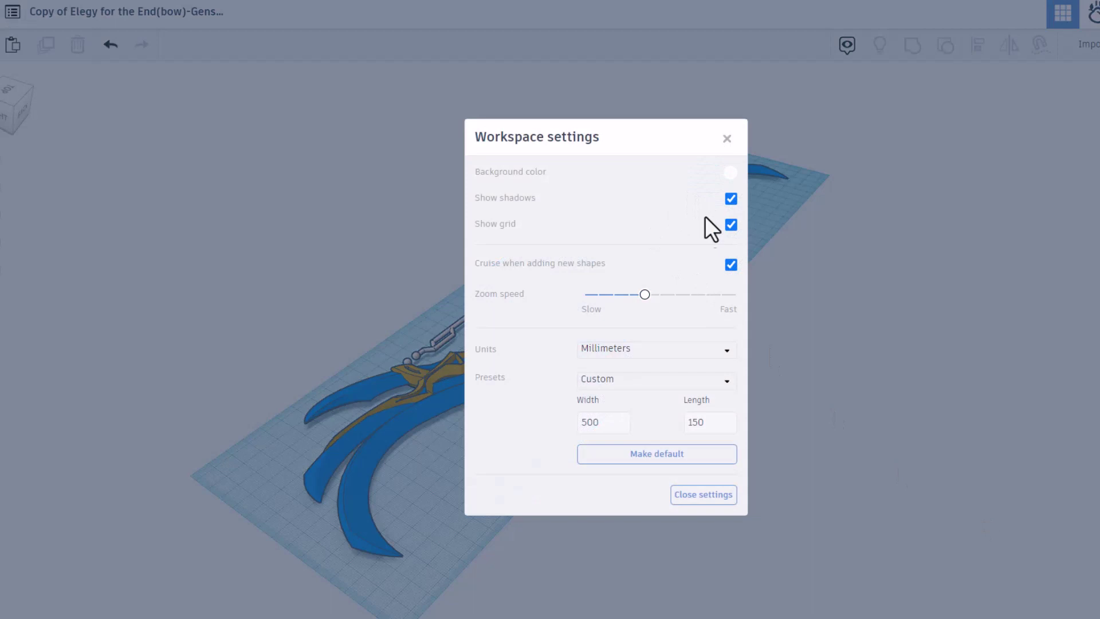
Set the bow design's workspace background to the light yellow preset and hide the grid
click(728, 173)
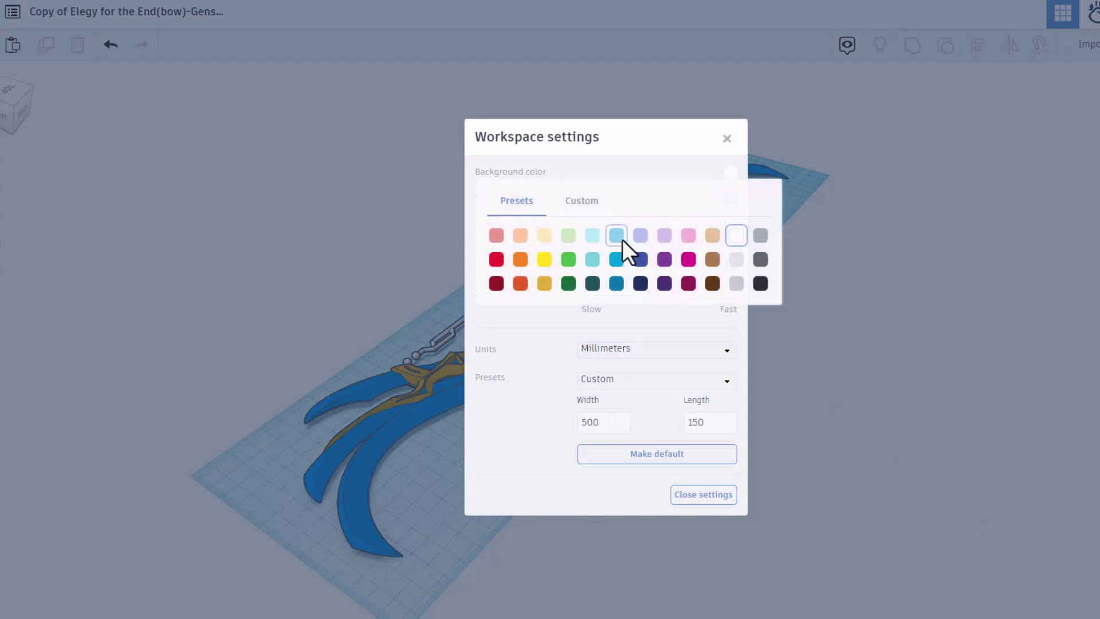
click(540, 240)
click(664, 455)
click(820, 395)
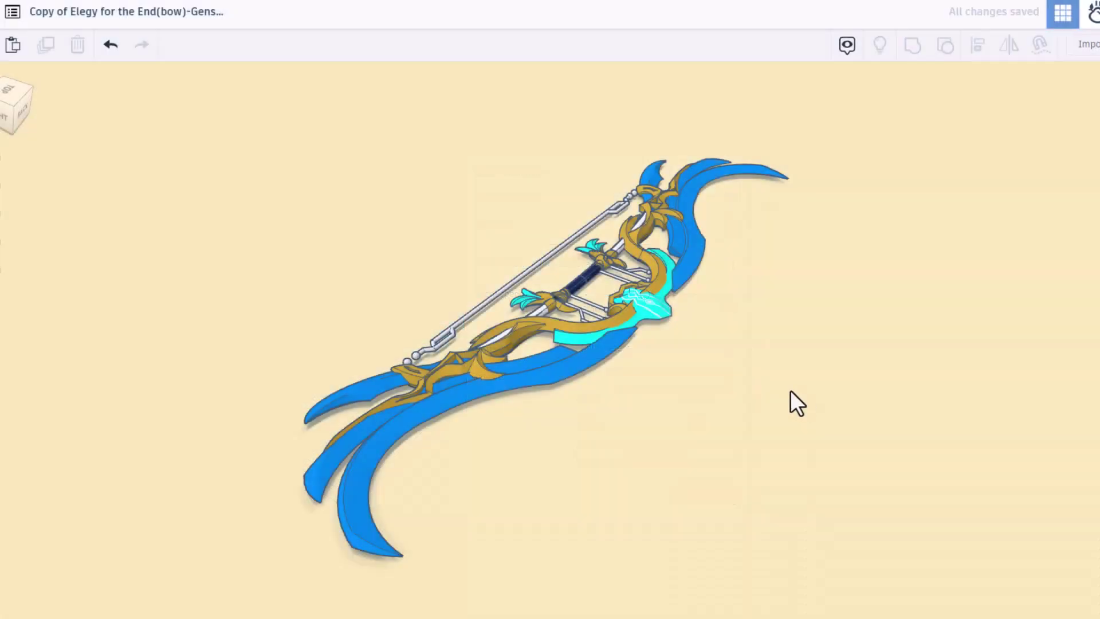